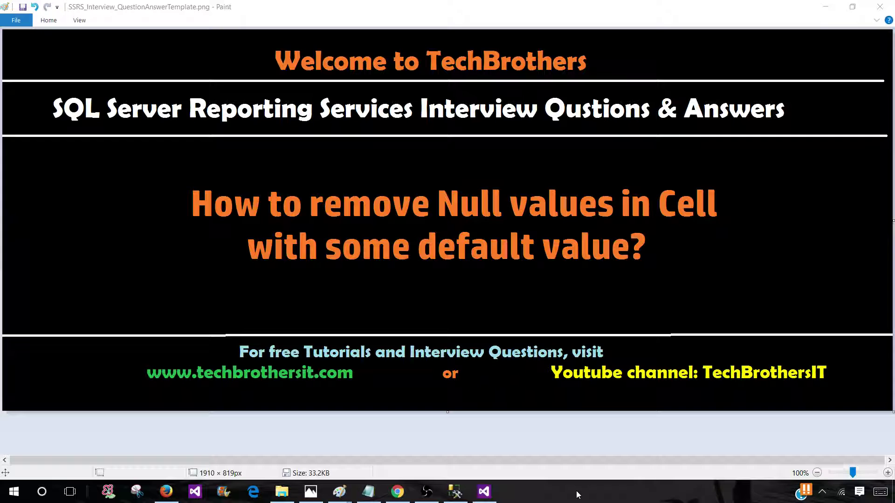
In SSMS, select row 12 of the TotalSale results, Adam's record with all-NULL sale details
click(455, 492)
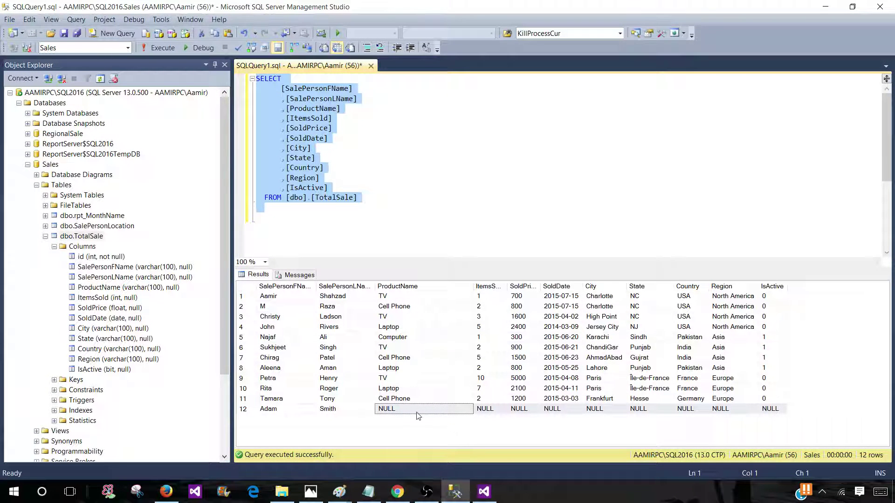
click(267, 409)
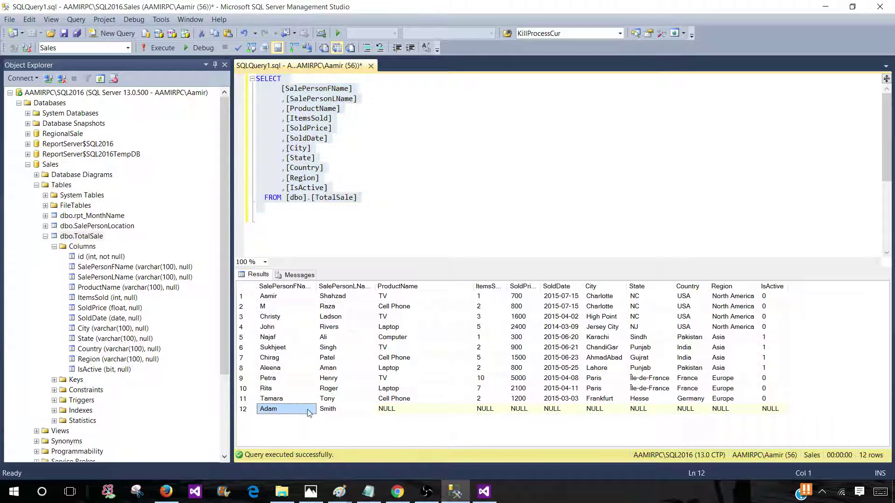
click(242, 409)
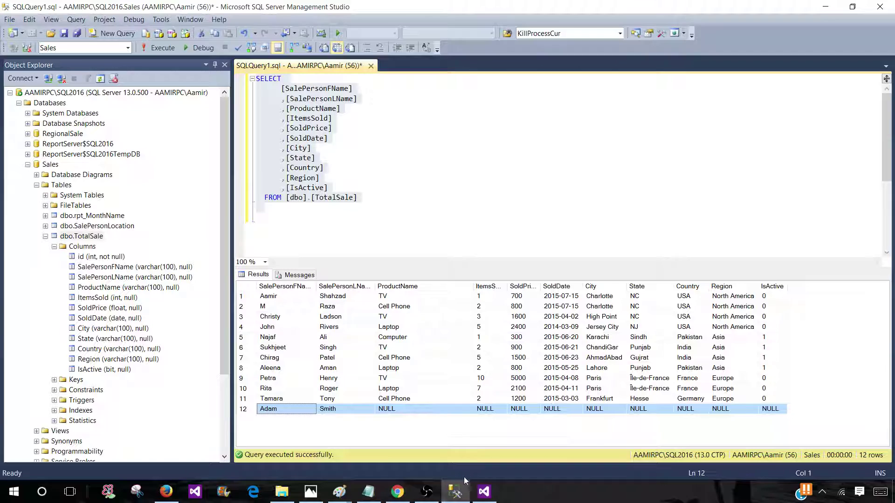
Preview HideRow_Report.rdl to see Adam's blank Sold Price and Region
click(484, 492)
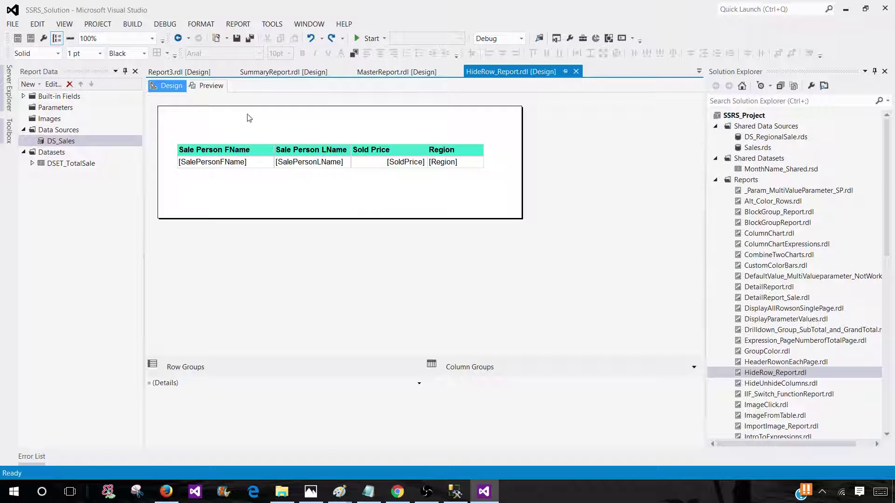
click(221, 86)
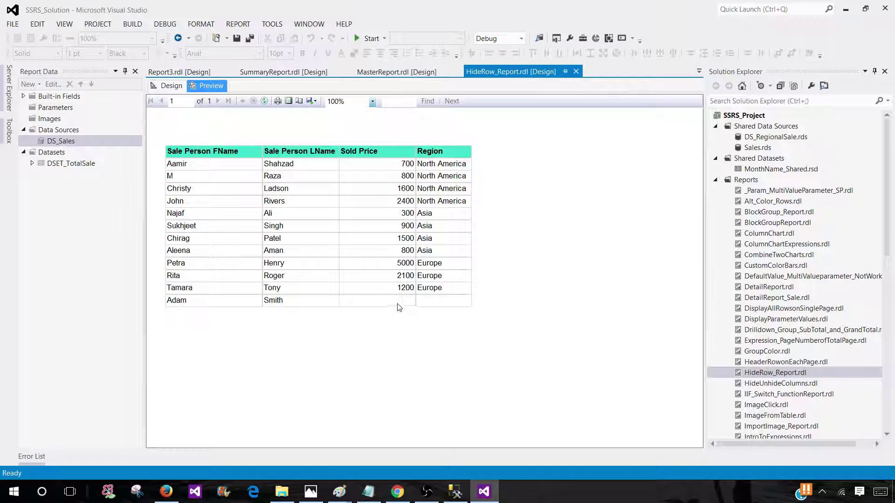
click(455, 492)
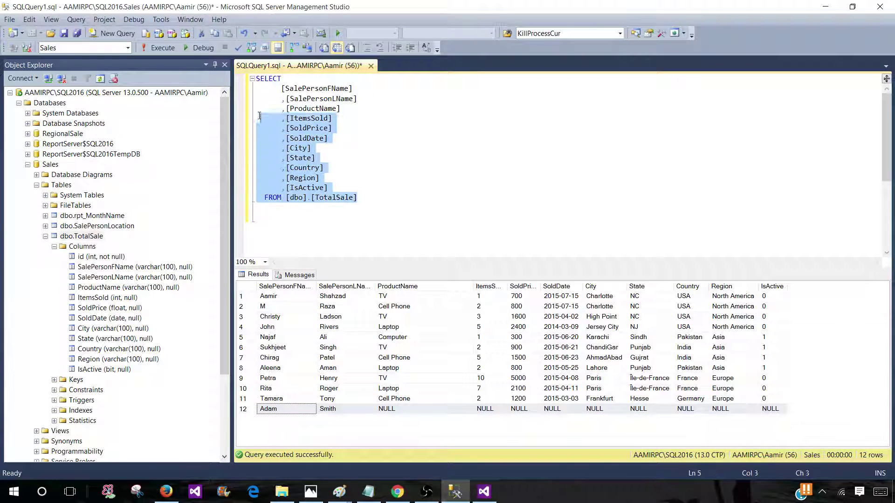
drag(355, 201, 256, 78)
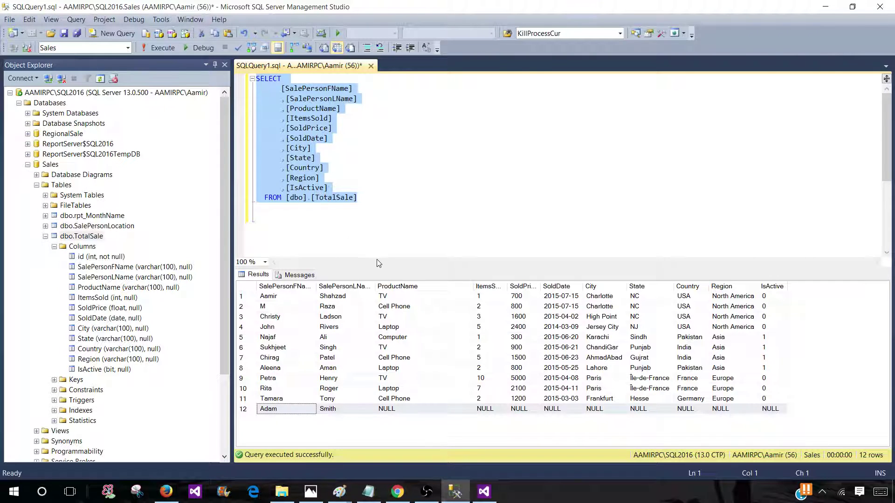
click(504, 411)
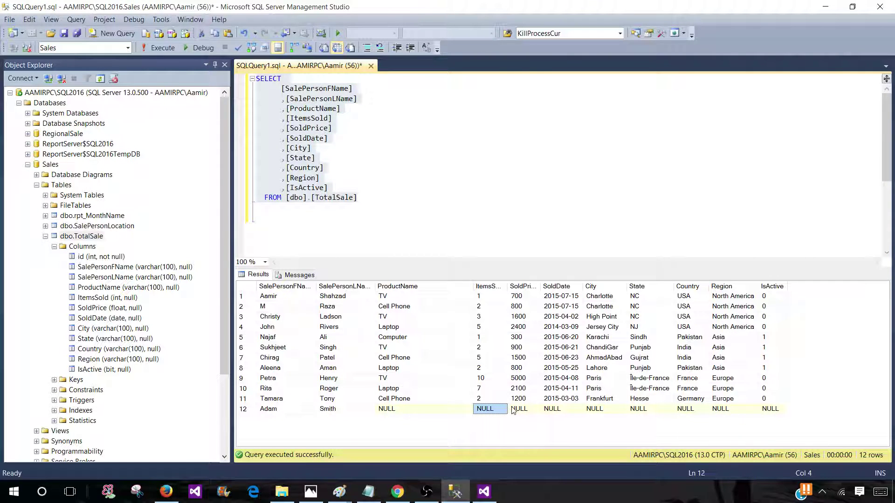
click(490, 499)
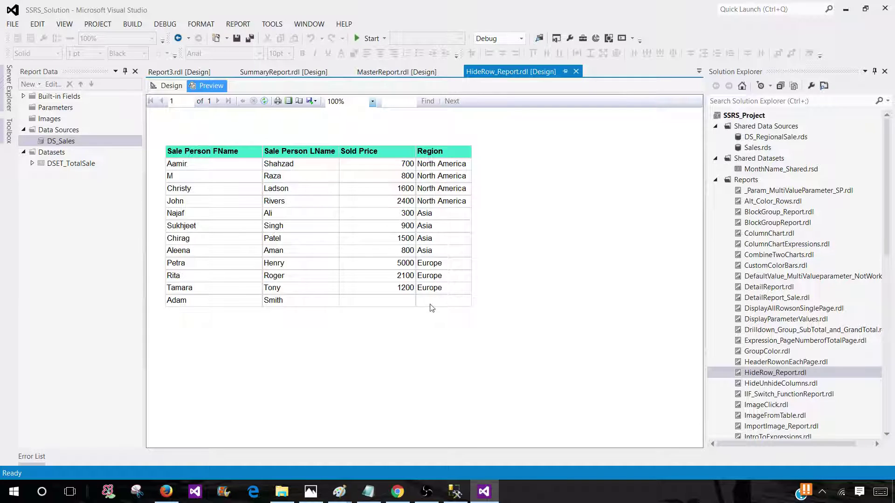
Open the expression editor for the [SoldPrice] cell in the report table
click(170, 86)
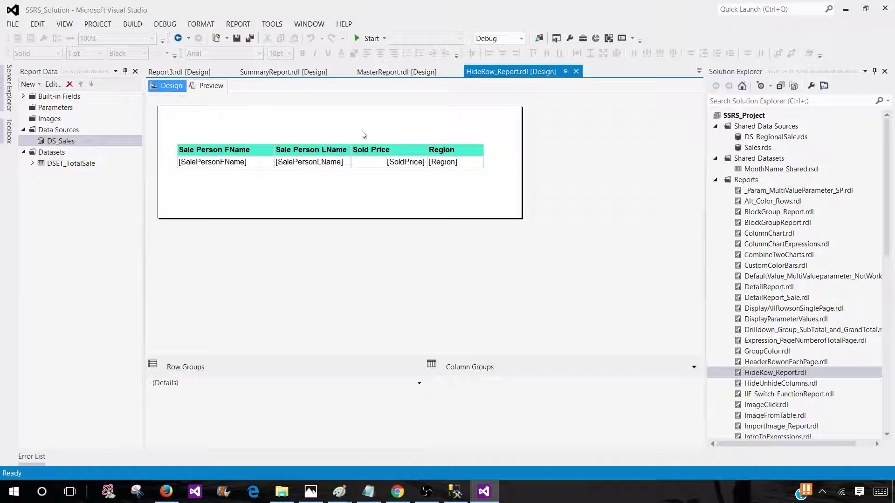
click(371, 166)
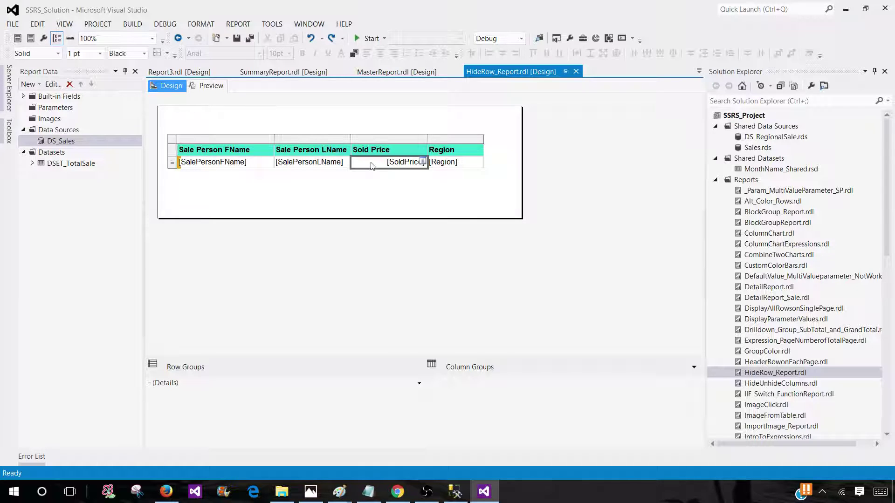
right_click(371, 162)
click(430, 240)
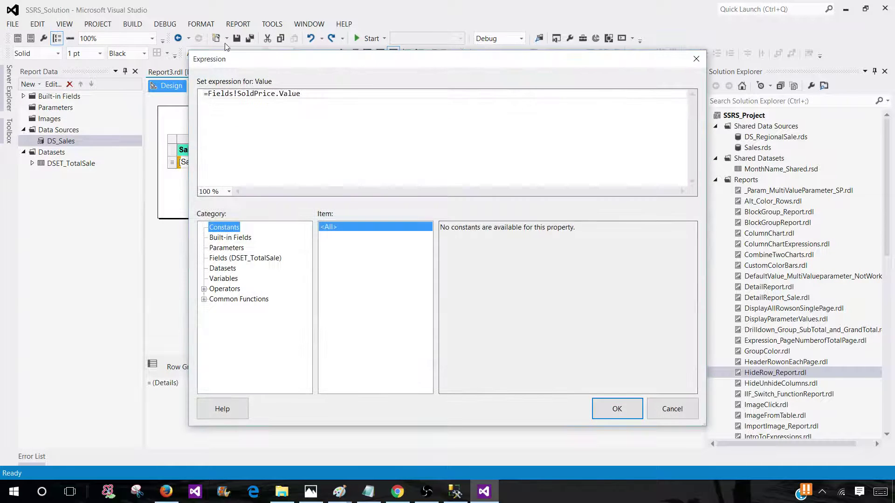
Edit the expression to begin with =IIF(isnothing(Fields!SoldPrice.Value
click(226, 105)
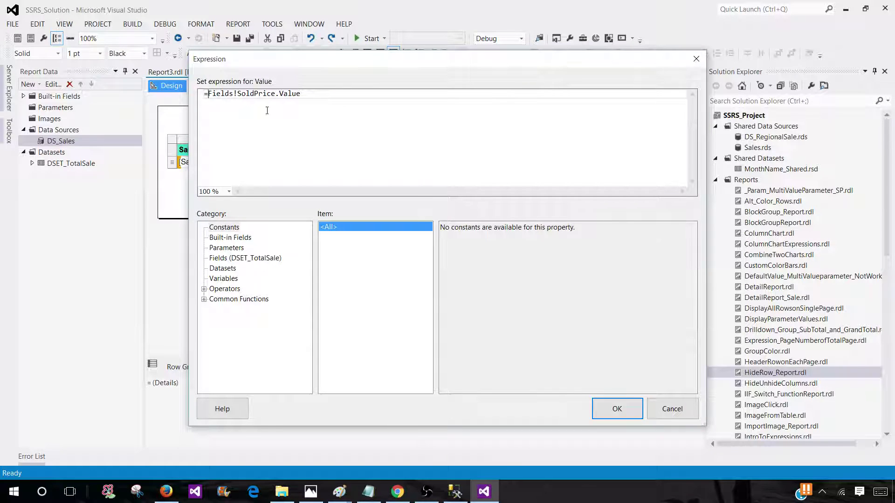
text(IIF)
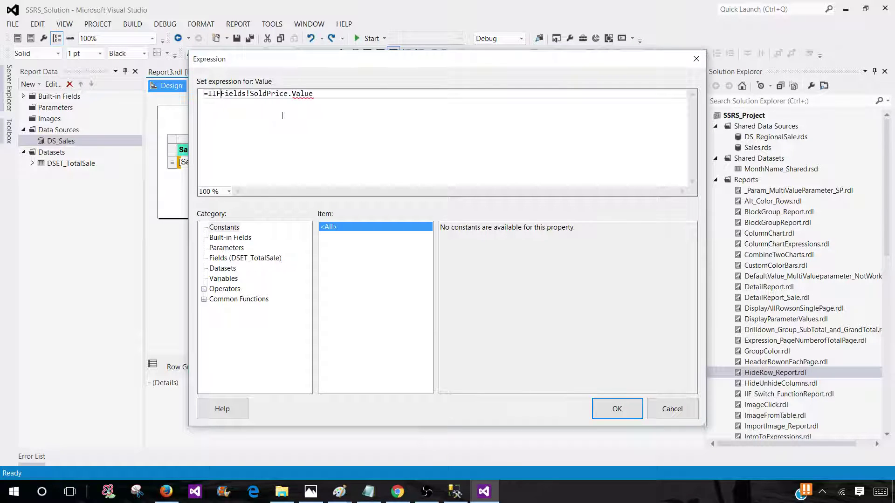
text(()
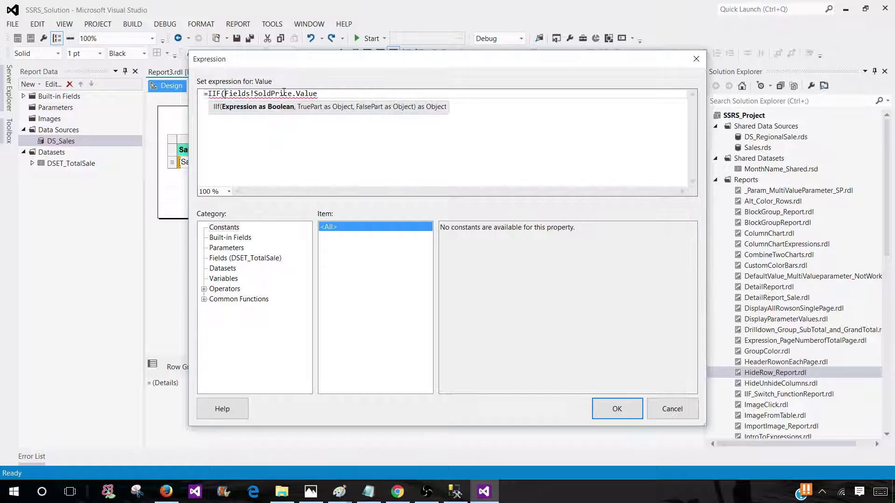
drag(317, 93, 225, 93)
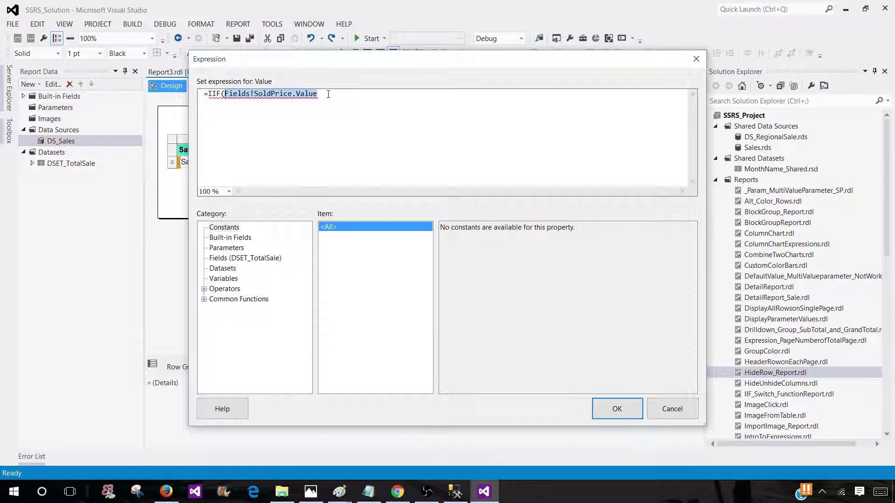
click(328, 94)
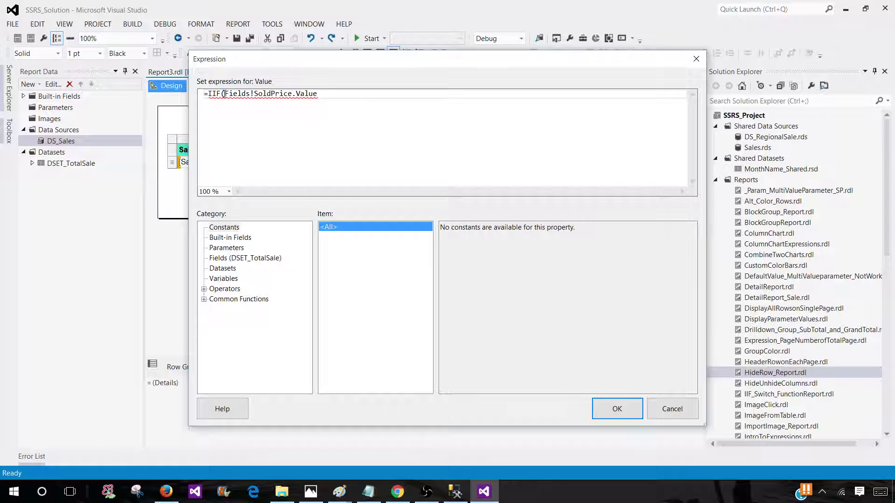
drag(223, 94, 330, 94)
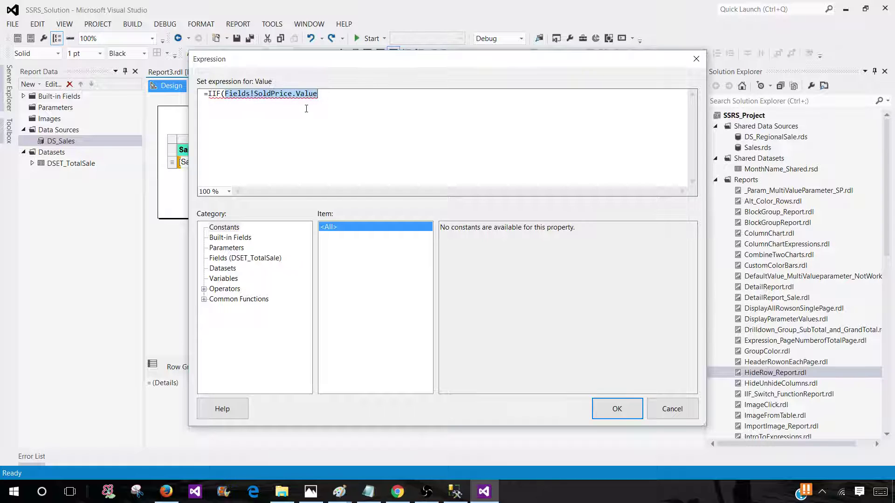
click(261, 105)
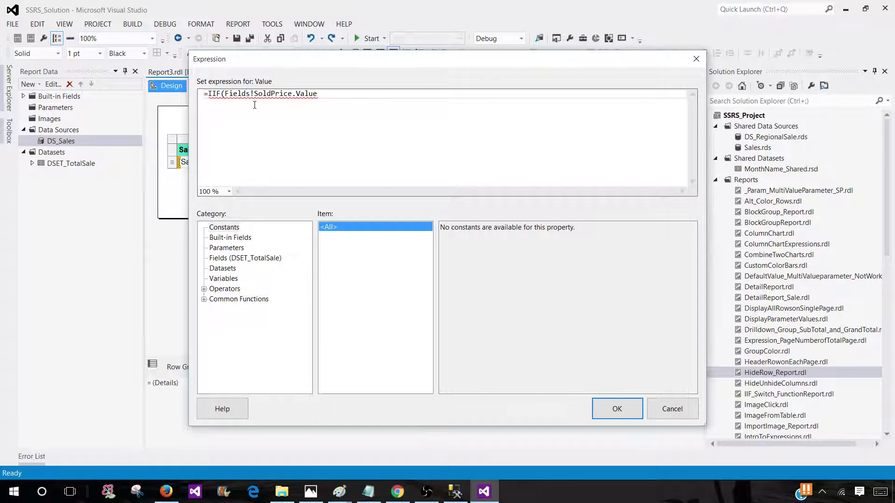
text(isnot)
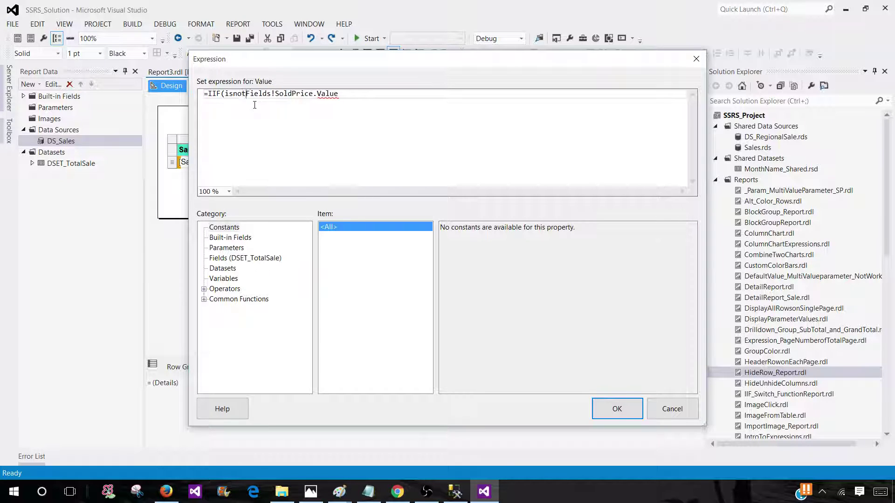
text(hing()
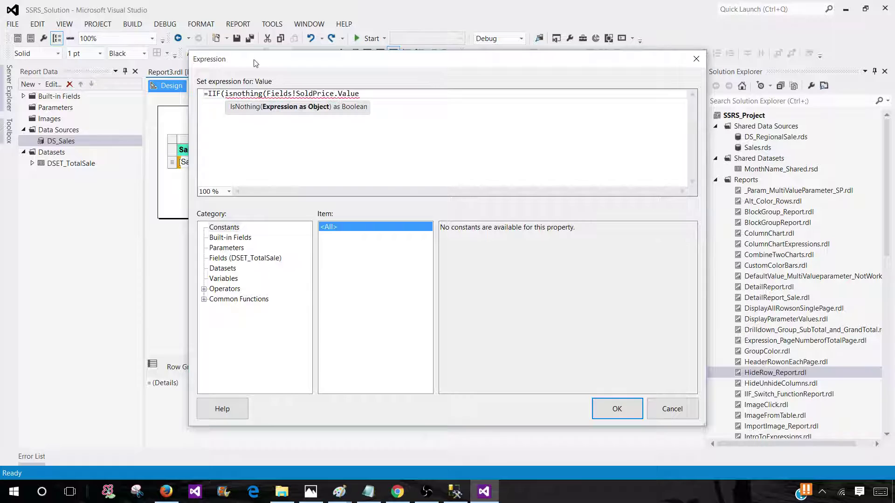
click(368, 96)
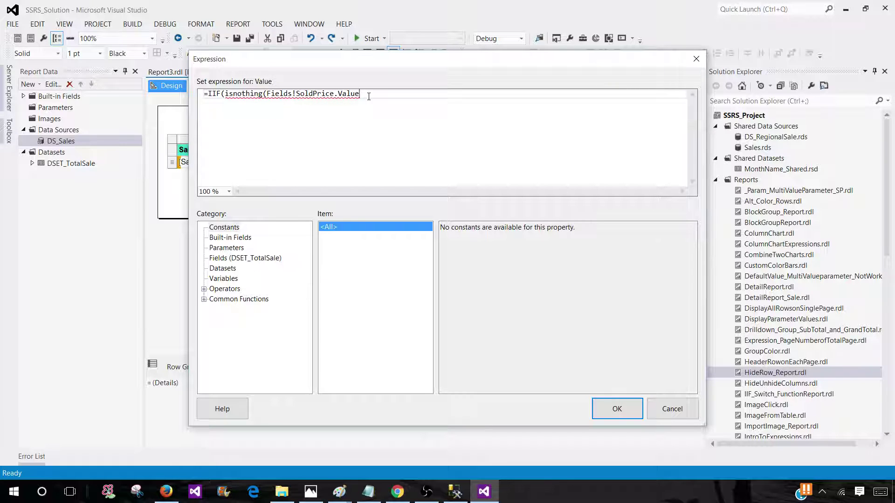
text(),)
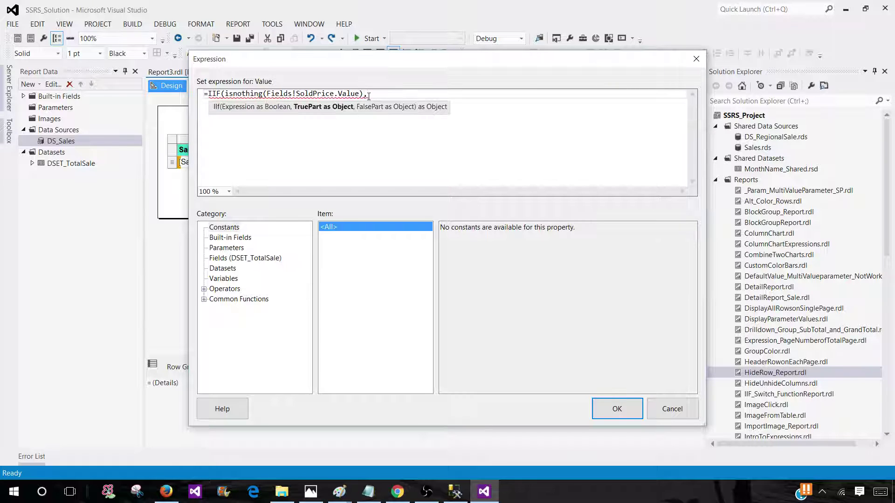
Add 0 as the true result and the SoldPrice field as the false result
double_click(310, 95)
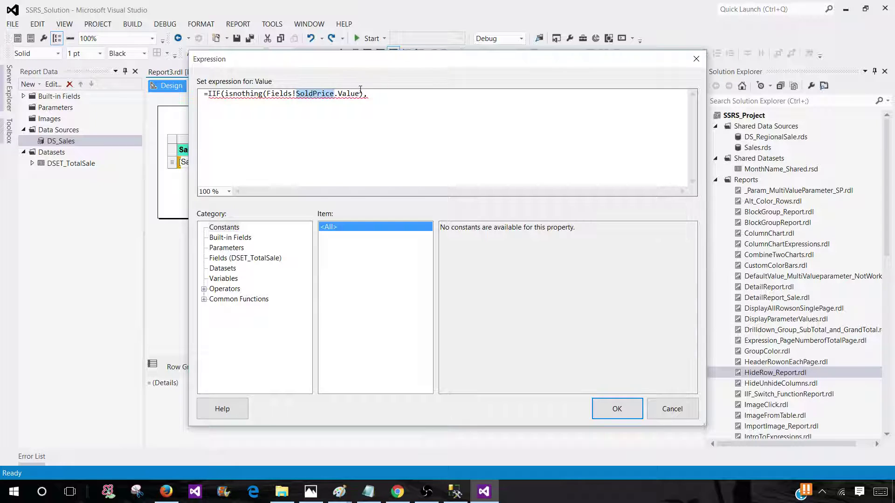
drag(328, 95, 359, 94)
click(300, 102)
drag(223, 95, 382, 99)
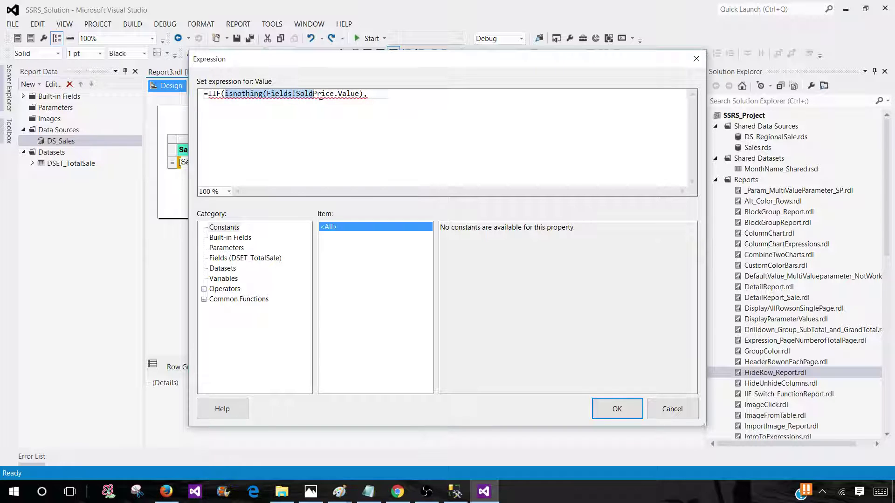
click(369, 94)
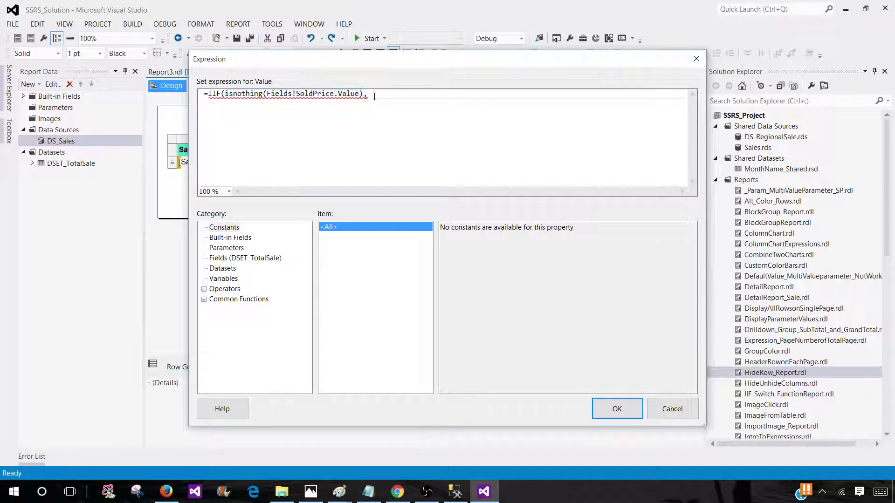
text(0)
text(,)
click(259, 258)
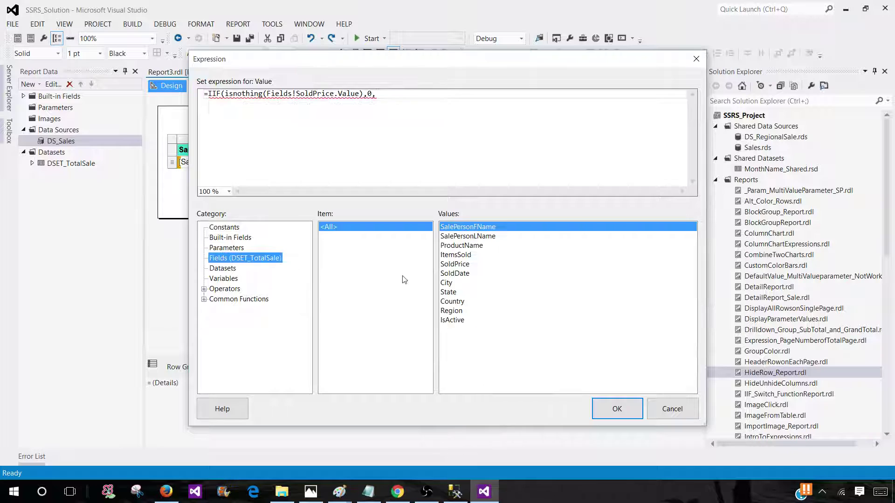
double_click(458, 265)
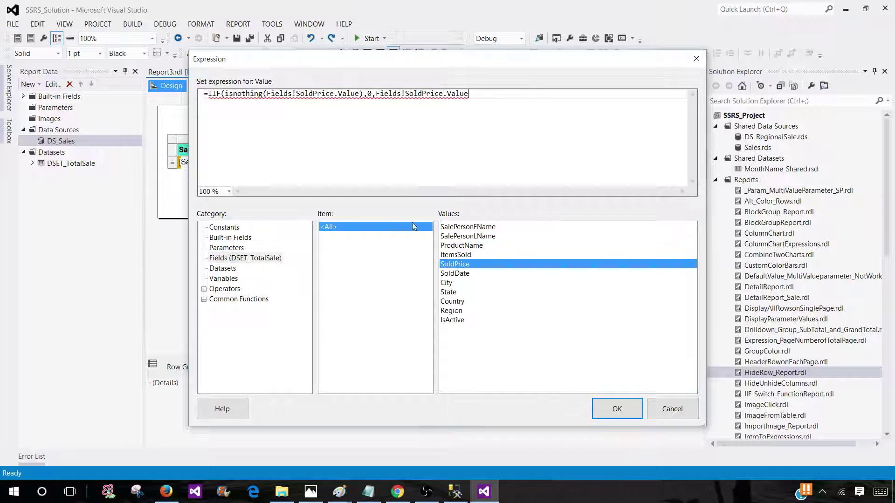
text())
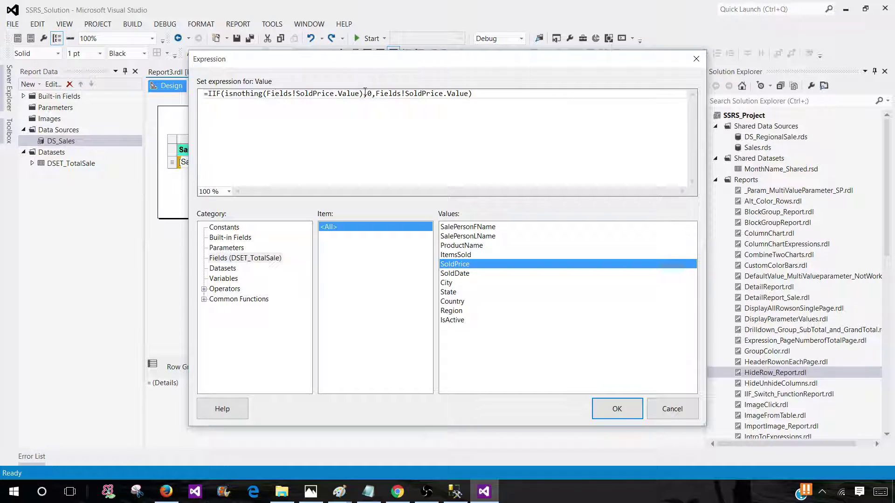
Check =IIF(isnothing(Fields!SoldPrice.Value),0,Fields!SoldPrice.Value) and accept it
drag(363, 94, 228, 94)
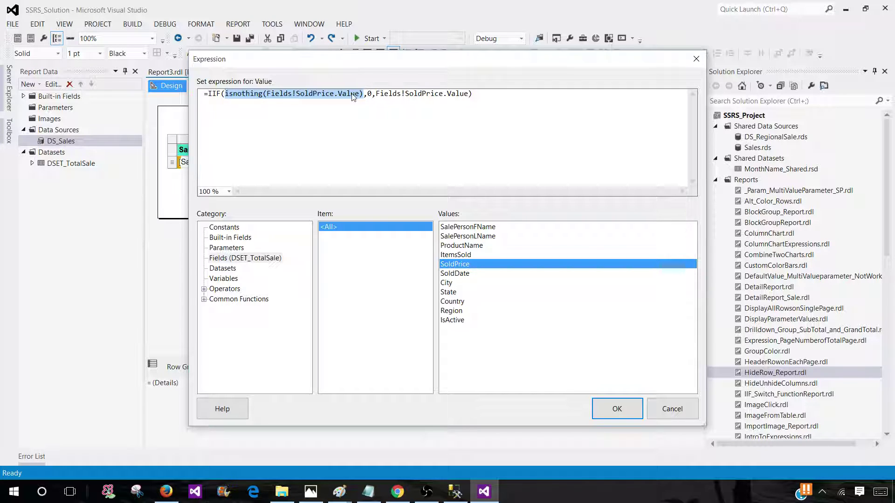
click(370, 94)
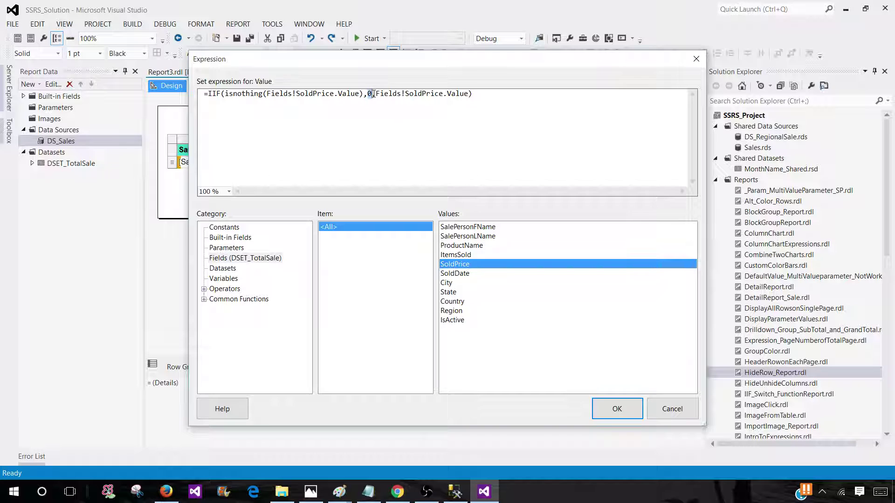
drag(377, 94, 464, 93)
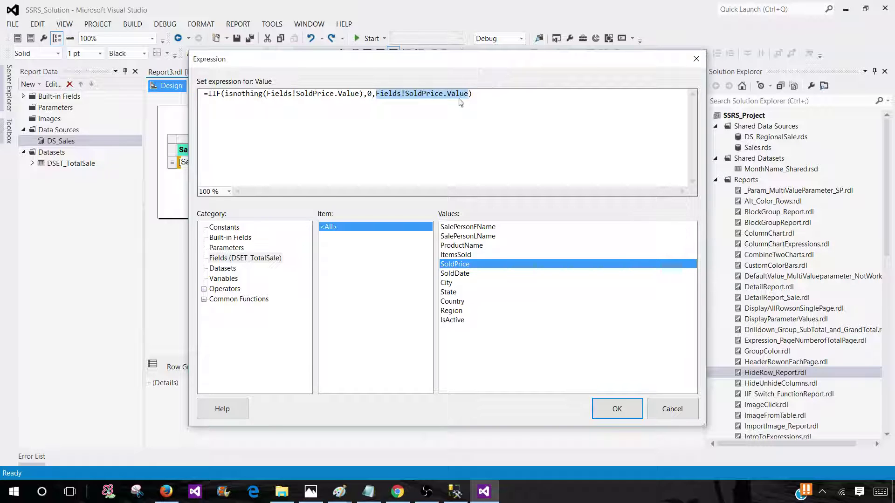
click(617, 410)
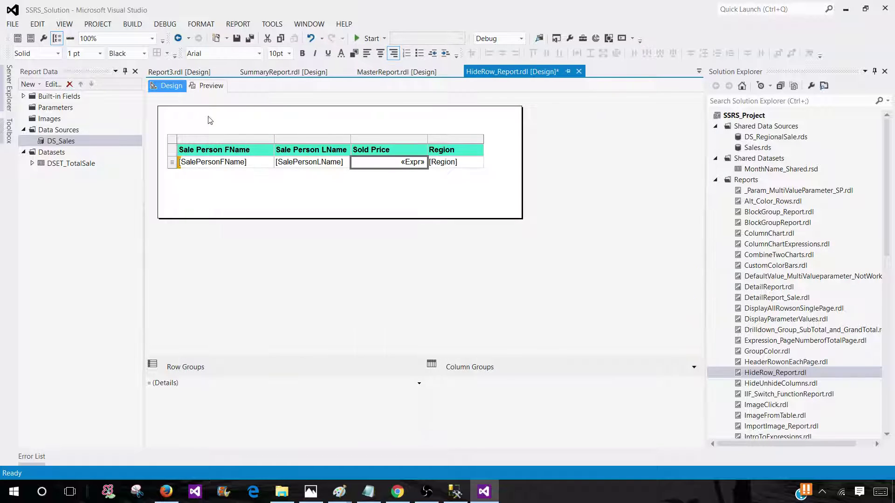
click(209, 85)
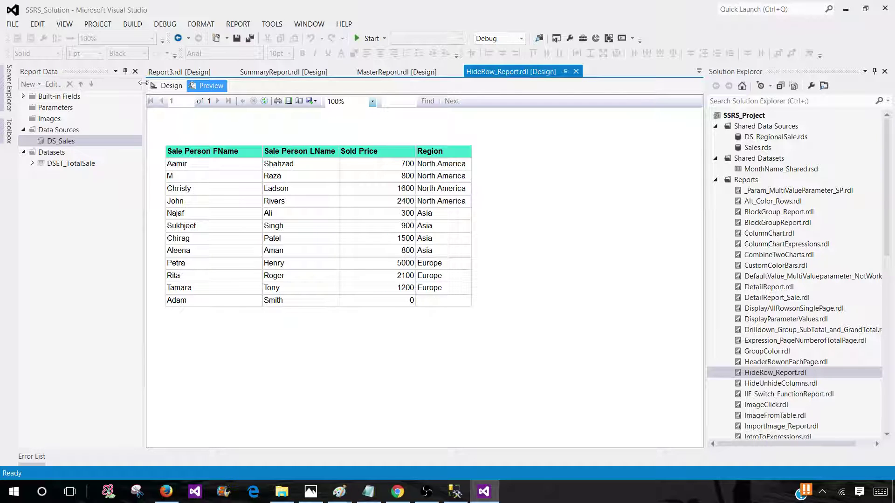
click(168, 86)
Start the Region cell's expression as =IIF(isnothing(Fields!Region.Value),"Missing Region",
click(463, 162)
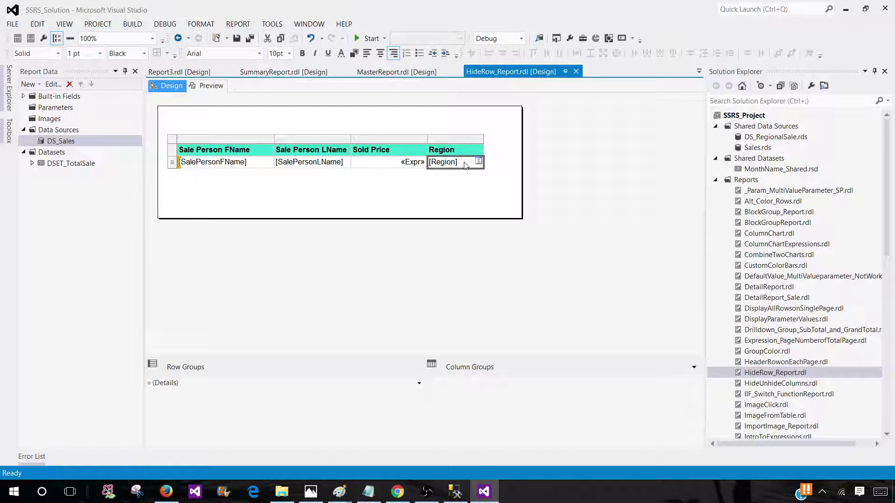
right_click(465, 165)
click(506, 242)
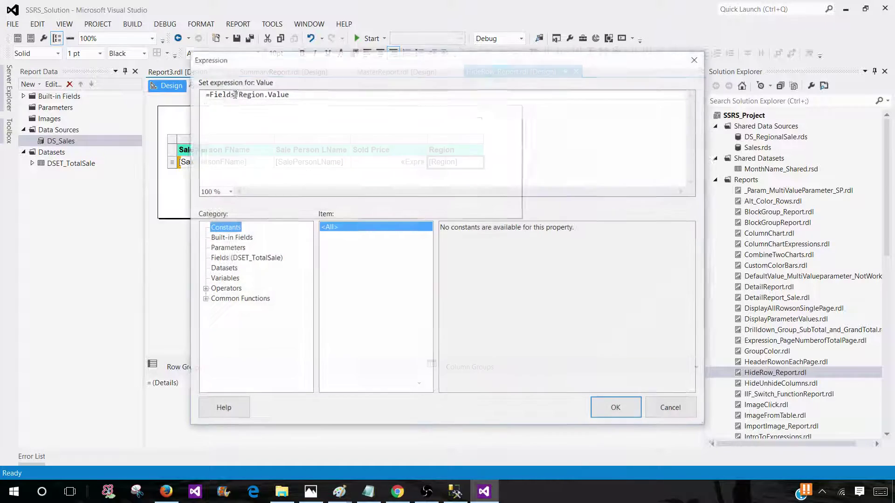
click(208, 94)
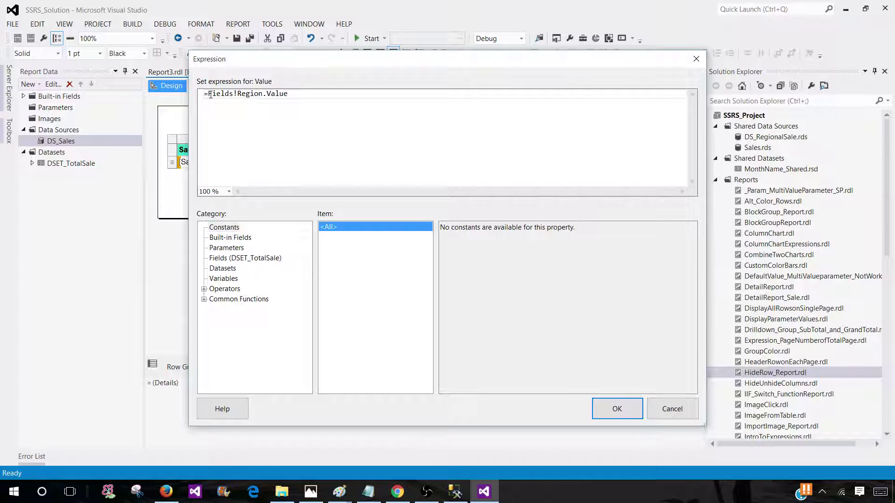
text(IIF)
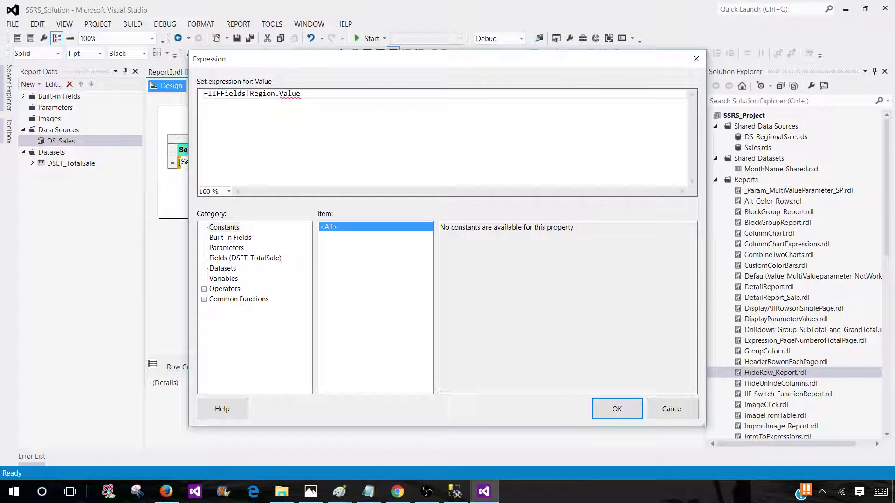
text((isn)
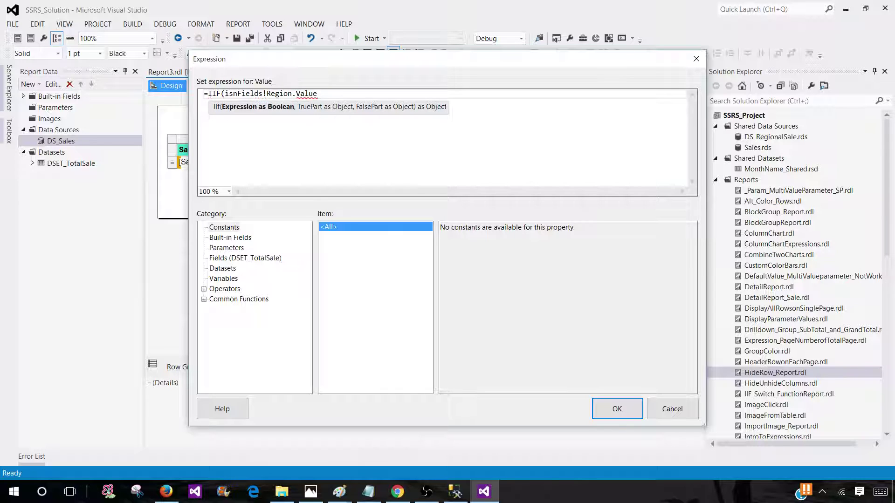
text(oh)
key(BackSpace)
text(thing)
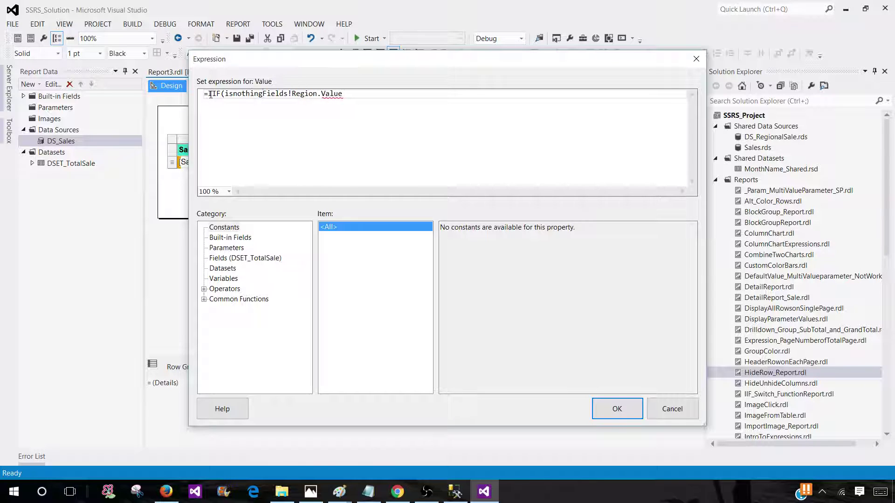
text(()
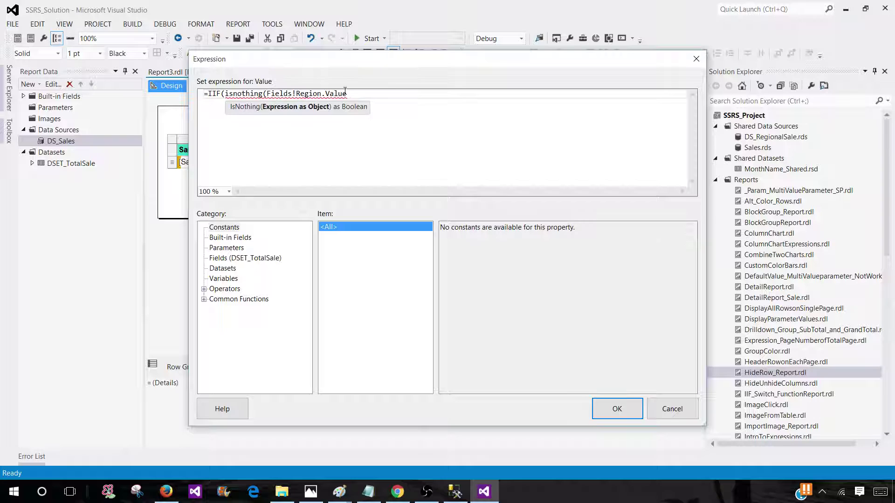
click(350, 93)
text(),)
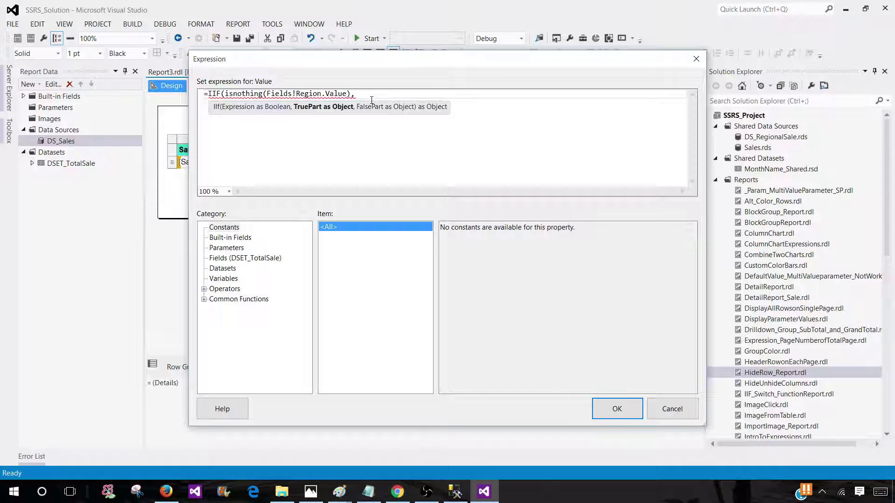
text("Missing Re)
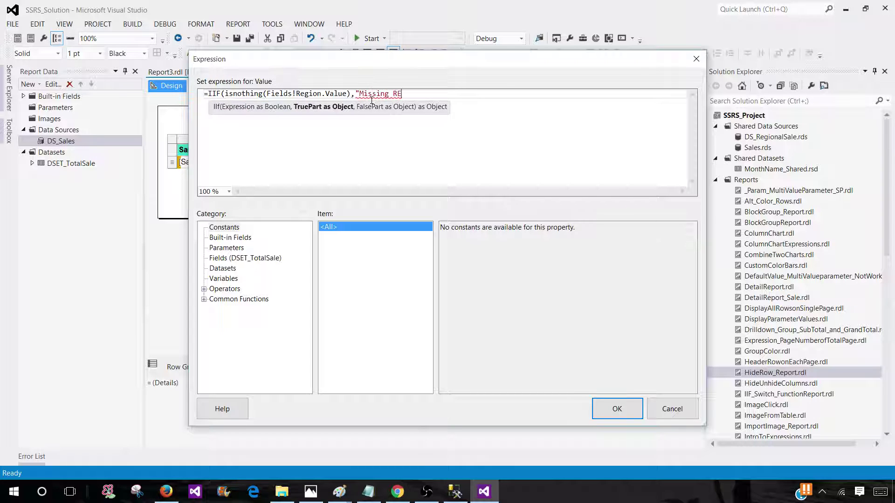
text(gion")
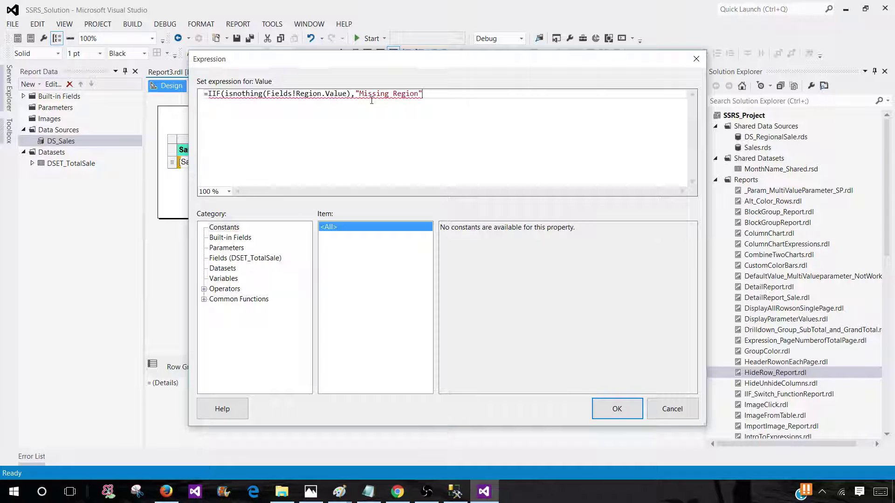
text(,)
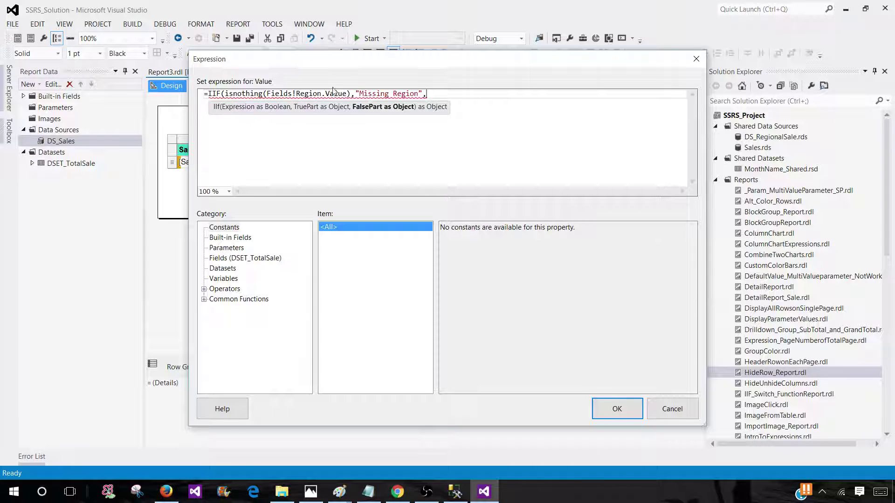
Remove the duplicated field text and insert the Region field from DSET_TotalSale as the false result
click(326, 93)
click(245, 258)
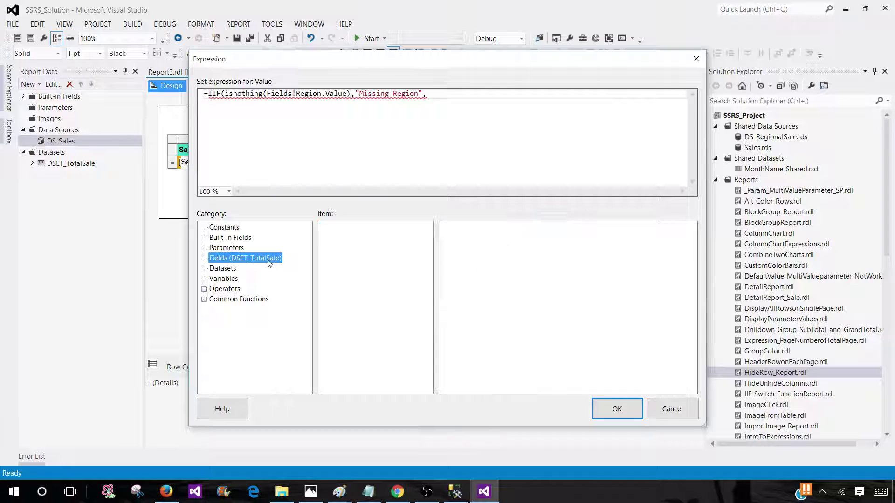
double_click(451, 311)
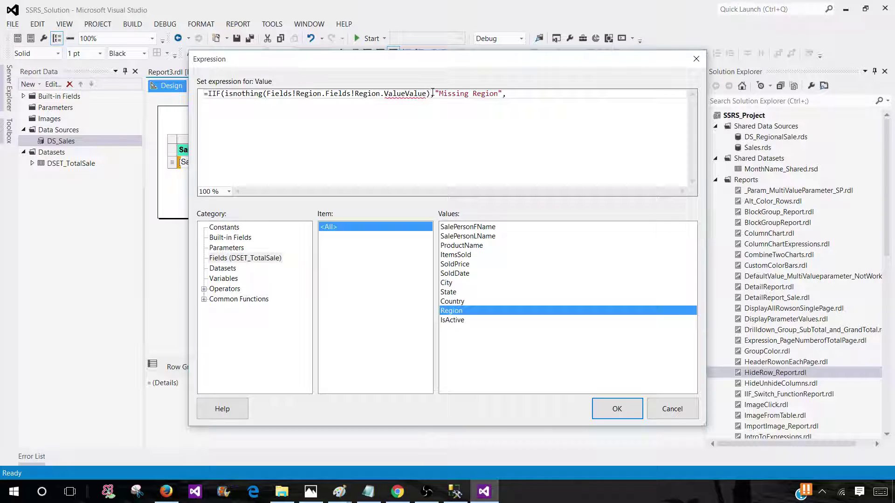
mouse_move(429, 94)
mouse_down()
mouse_move(266, 93)
mouse_move(326, 93)
mouse_up()
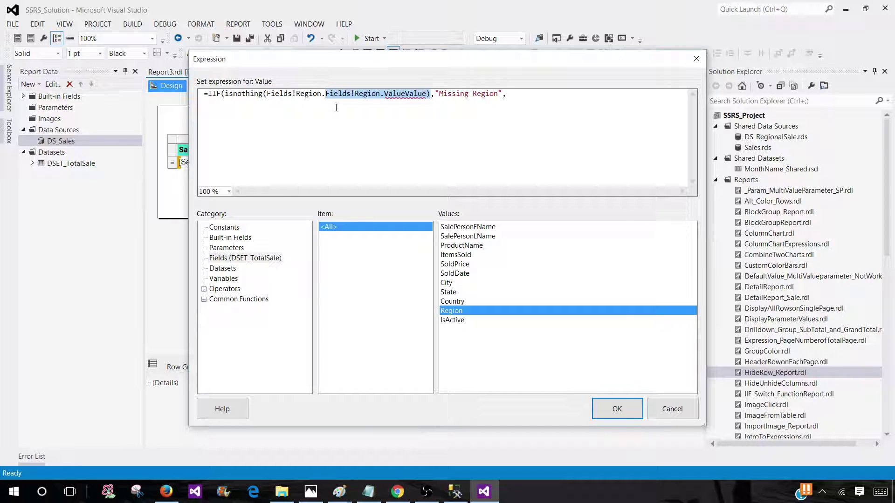
key(BackSpace)
key(BackSpace)
key(BackSpace)
key(BackSpace)
key(BackSpace)
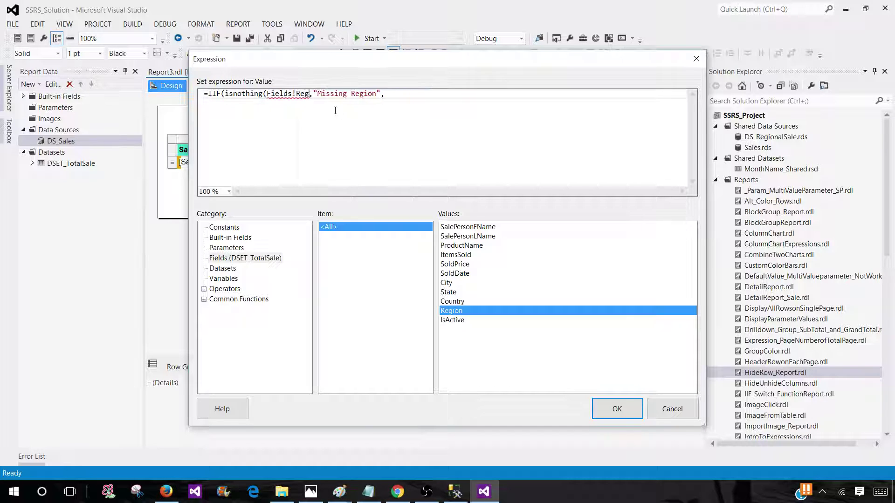
key(BackSpace)
key(BackSpace)
key(BackSpace)
key(BackSpace)
key(BackSpace)
key(BackSpace)
key(BackSpace)
key(BackSpace)
key(BackSpace)
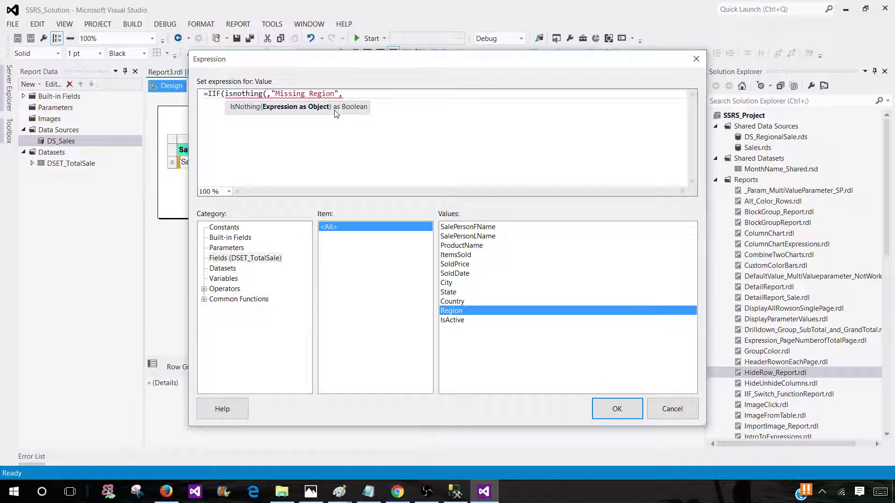
double_click(452, 312)
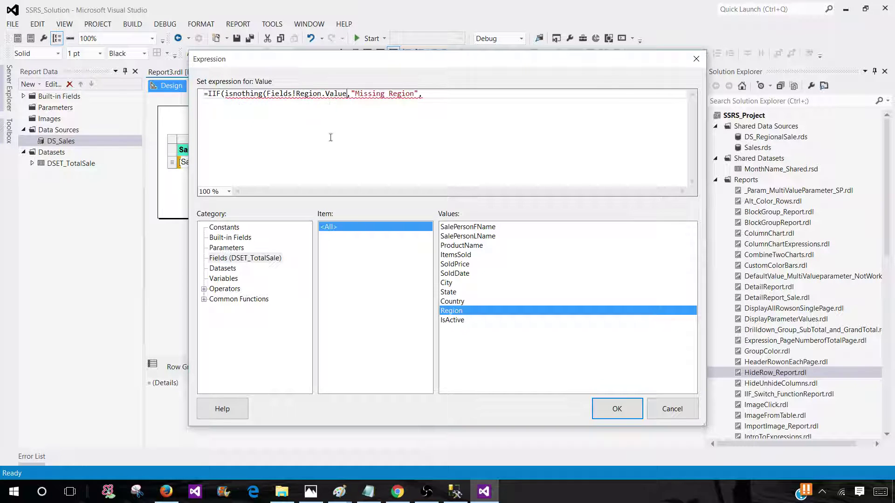
text())
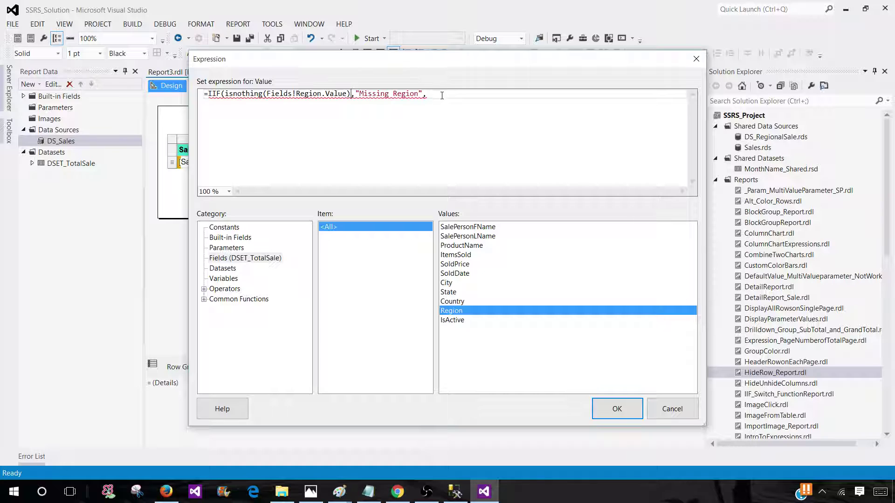
double_click(457, 313)
text())
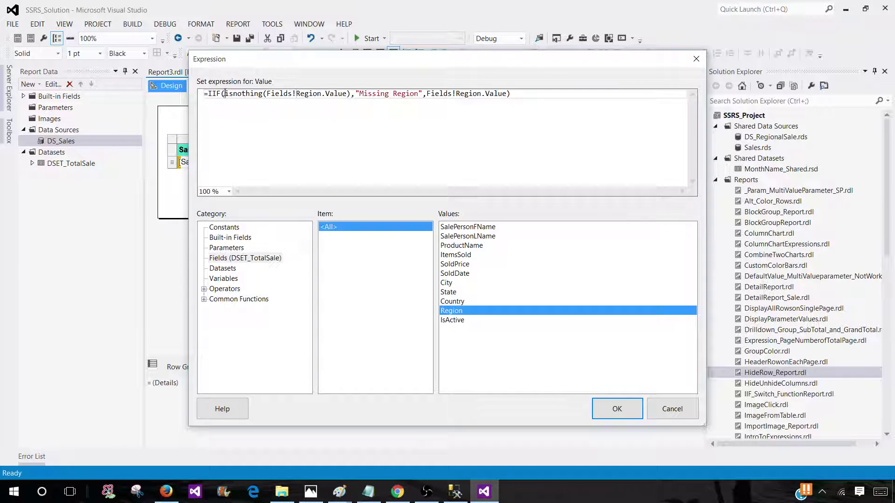
Review the Region IIF's null check, 'Missing Region' fallback and Region field value
drag(224, 94, 352, 94)
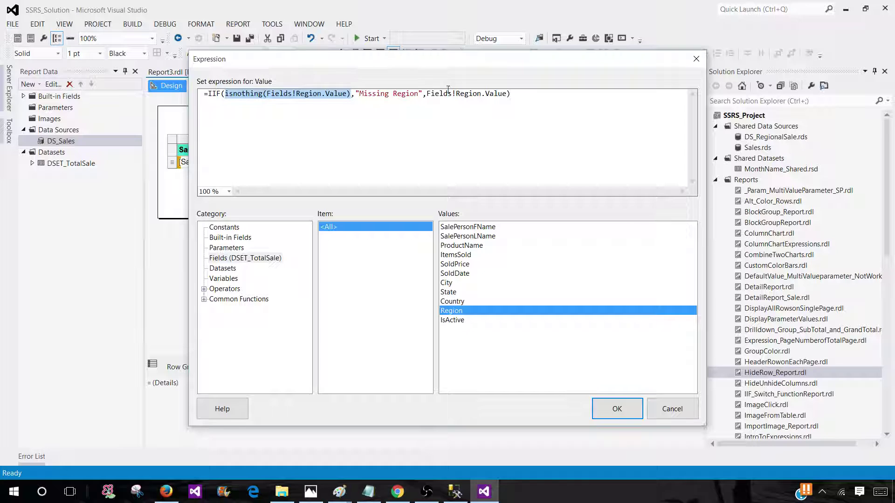
drag(424, 94, 359, 96)
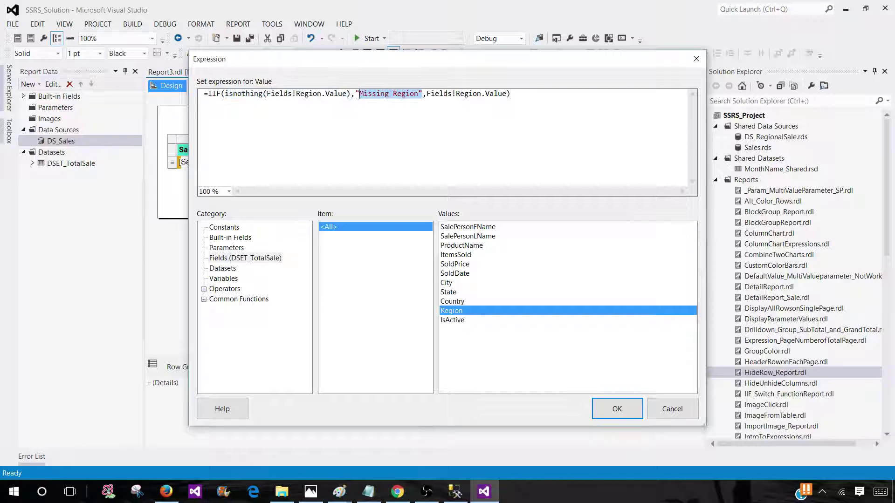
click(435, 94)
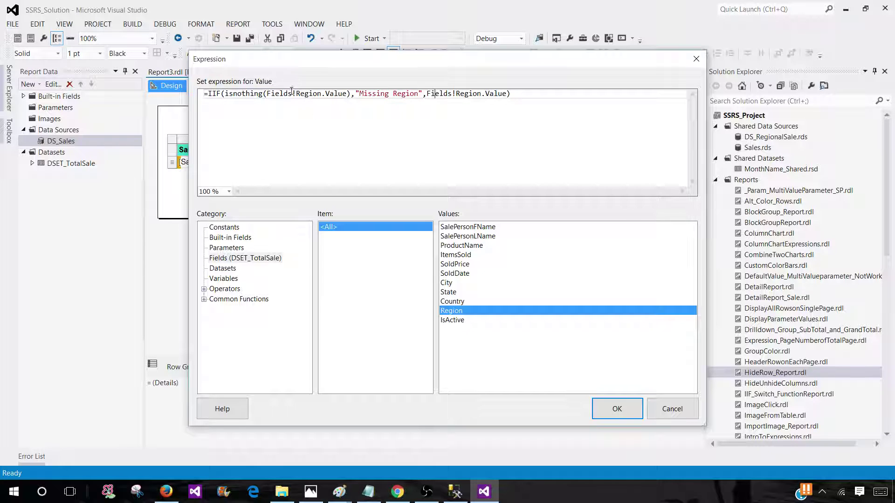
click(292, 93)
drag(509, 93, 430, 95)
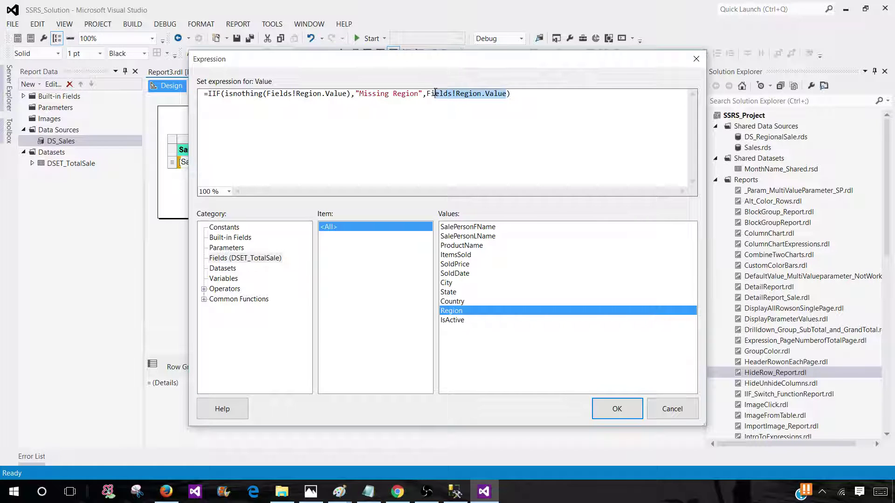
click(432, 93)
click(618, 411)
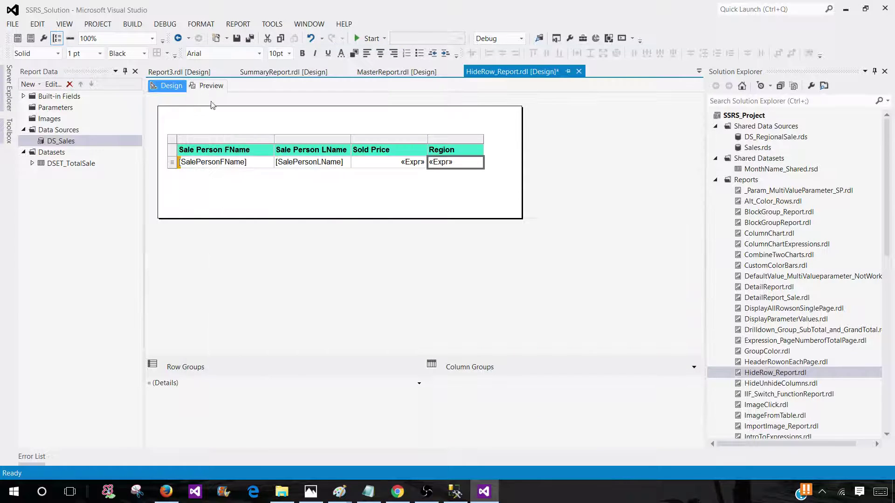
click(212, 87)
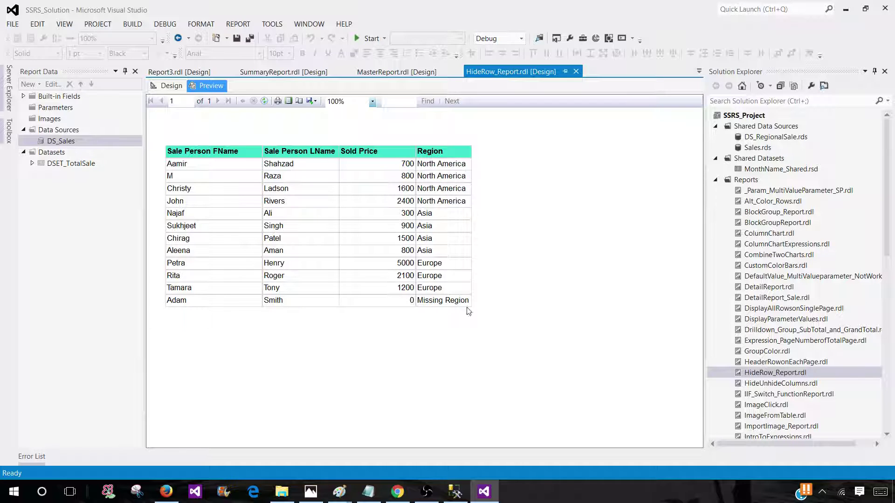
click(171, 86)
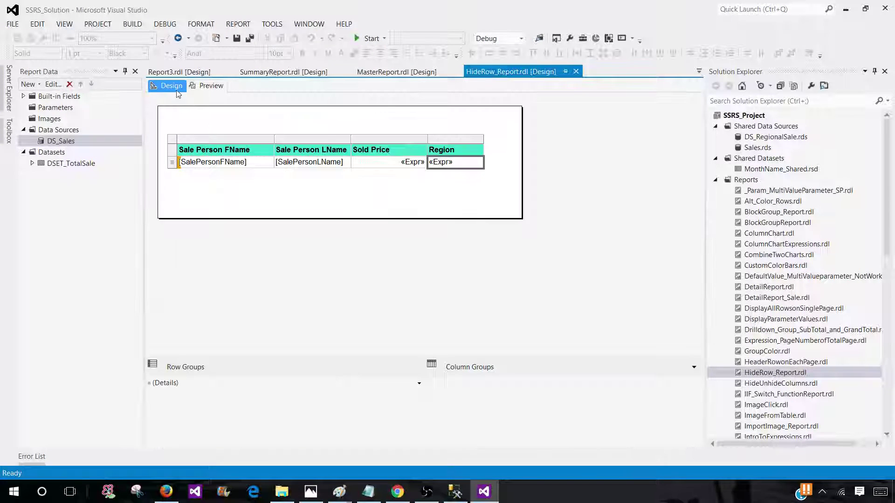